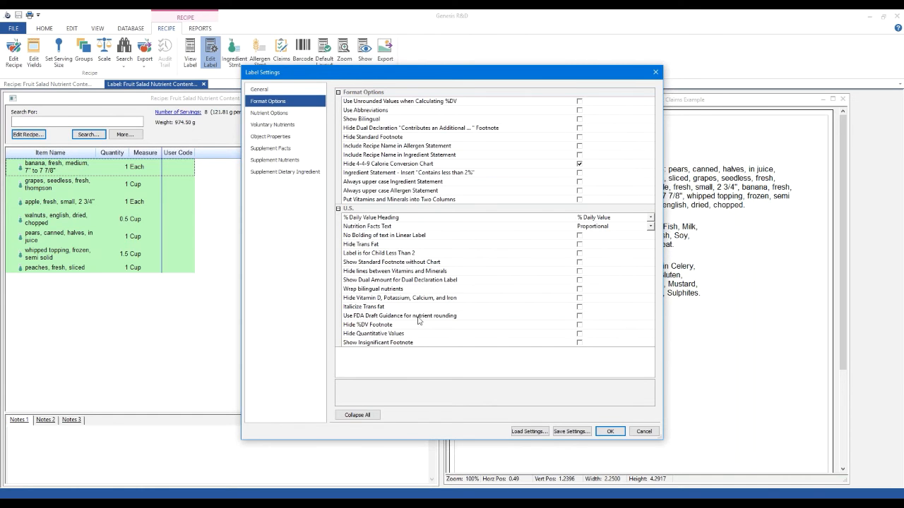
Turn on the use of FDA Draft Guidance for nutrient rounding and apply it to the fruit salad label.
click(474, 315)
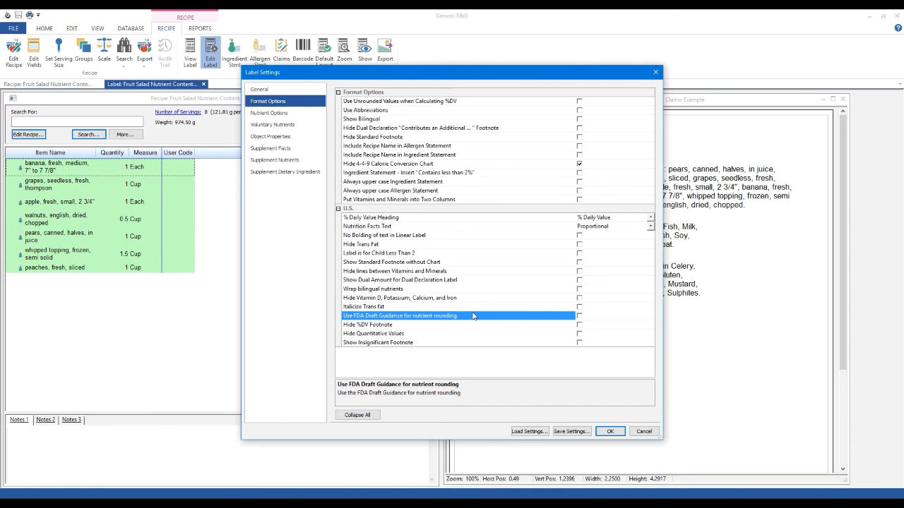
click(579, 317)
click(609, 432)
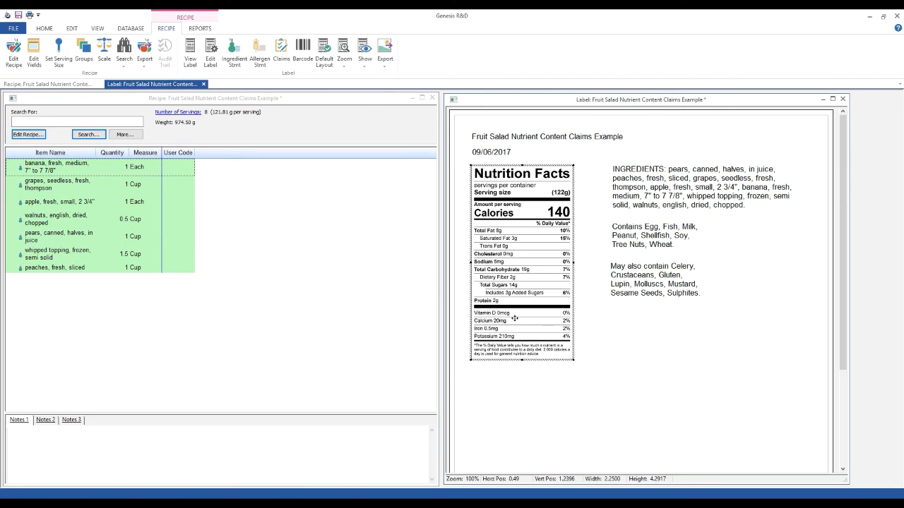
Turn off FDA Draft Guidance rounding in the label settings and read the descriptions of Hide Quantitative Values and Show Insignificant Footnote.
click(210, 53)
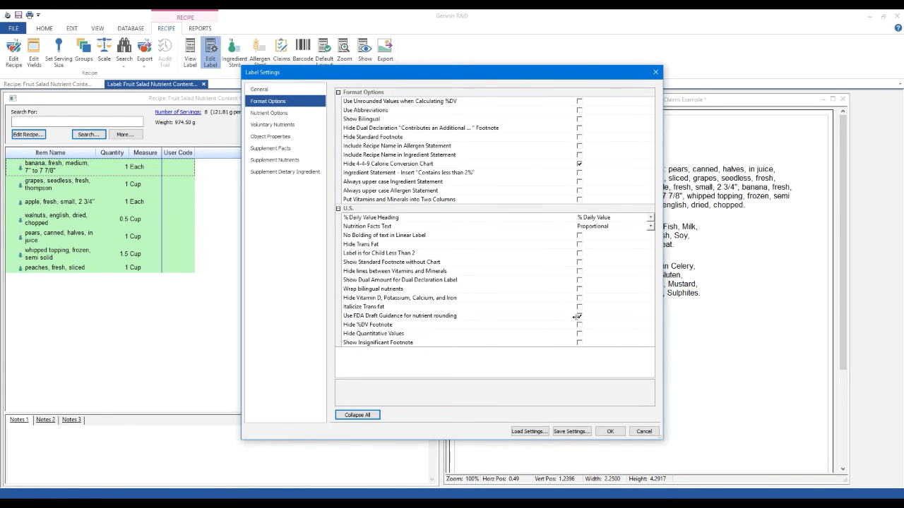
click(578, 316)
click(414, 337)
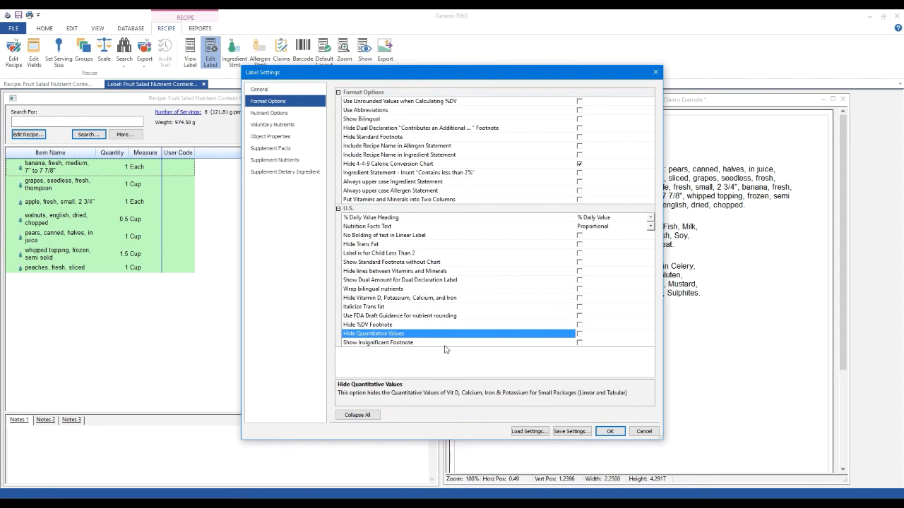
click(446, 345)
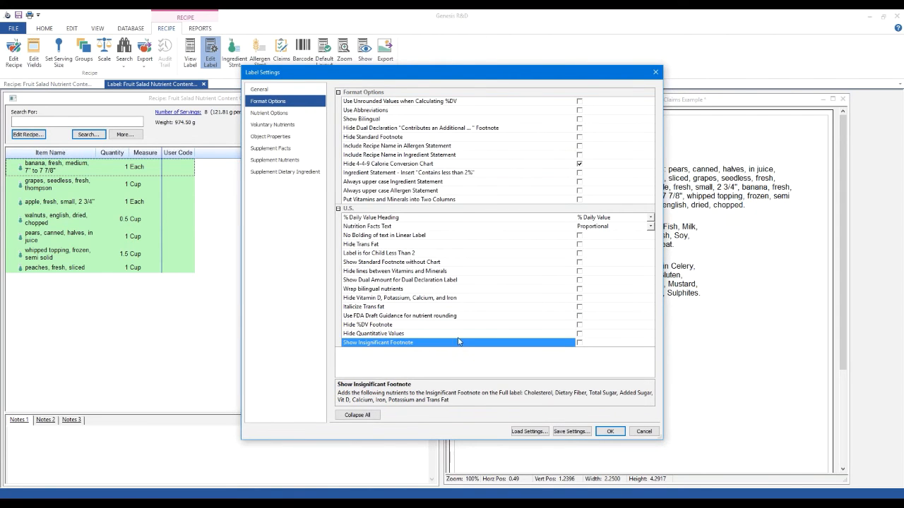
Set the label style to Tabular/Horizontal with Hide Quantitative Values enabled, and apply the settings to the label.
click(263, 90)
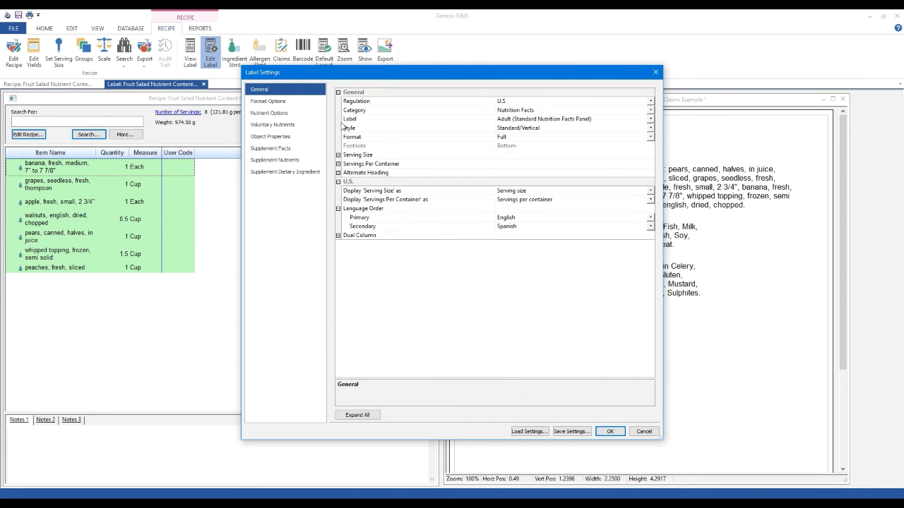
click(534, 130)
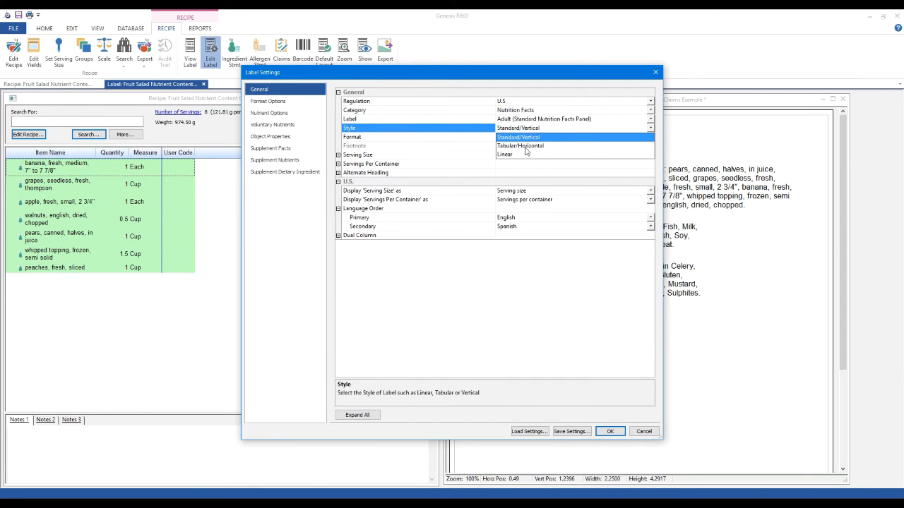
click(515, 146)
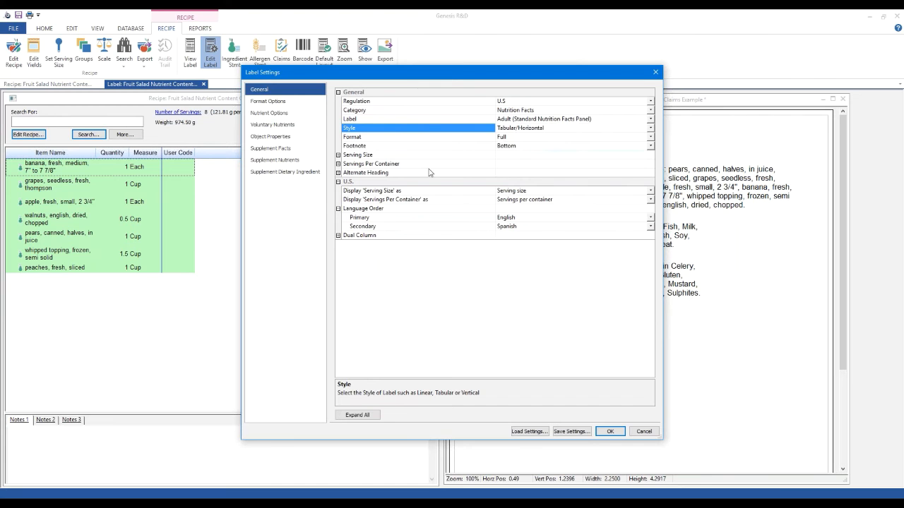
click(281, 103)
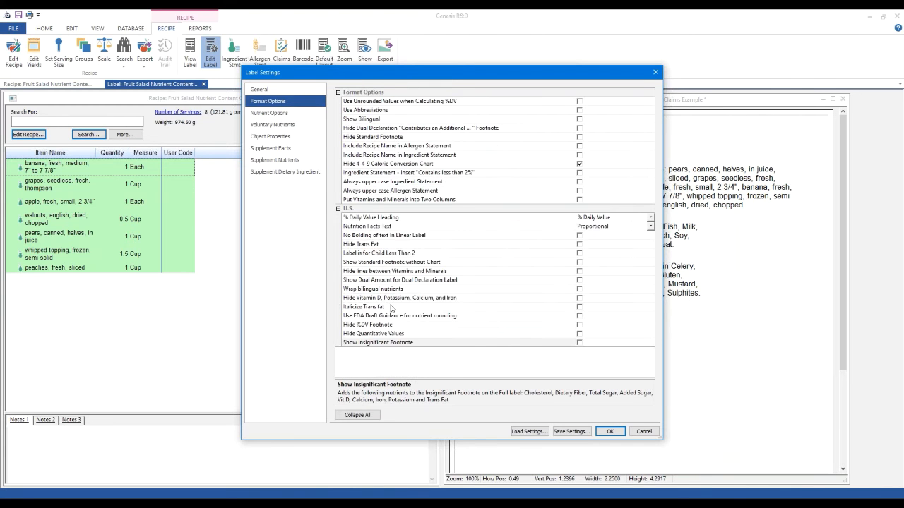
click(580, 334)
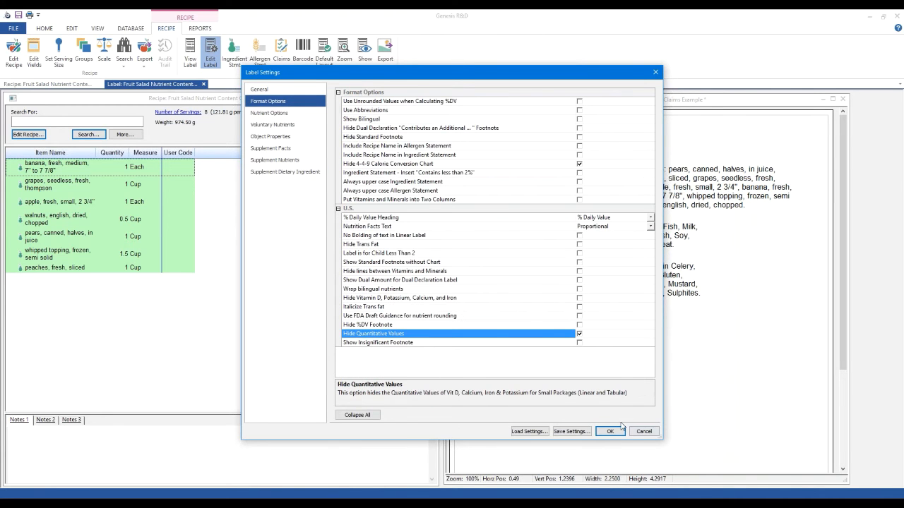
click(620, 432)
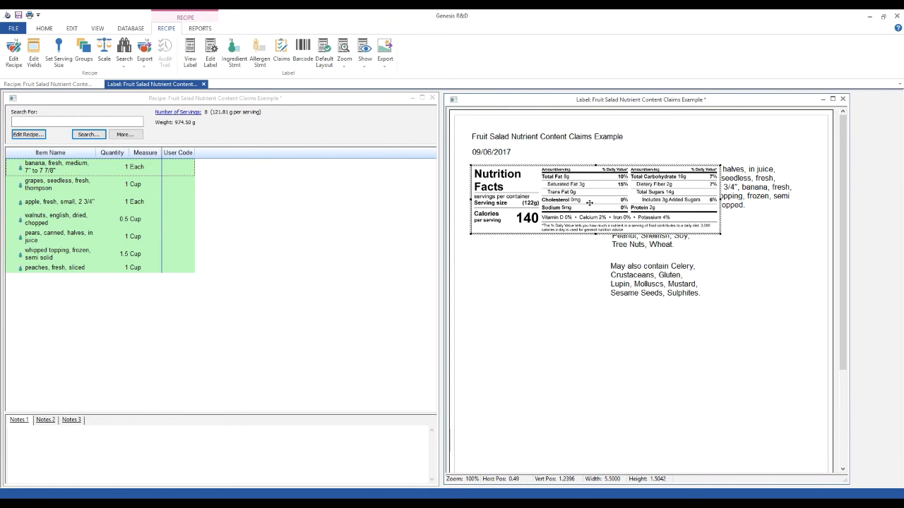
Disable Hide Quantitative Values and enable Show Insignificant Footnote in the label's format options.
click(208, 56)
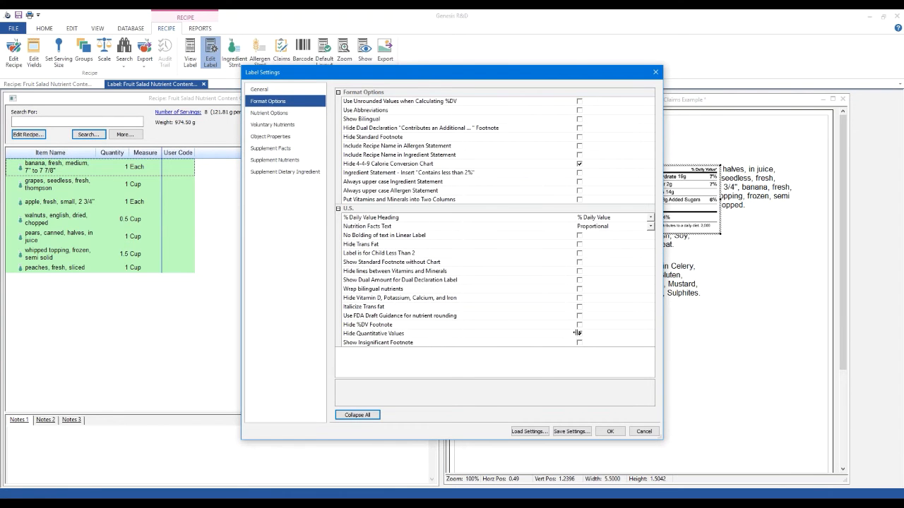
click(579, 333)
click(527, 344)
click(579, 342)
Set the label style to Standard/Vertical and apply the label settings.
click(259, 90)
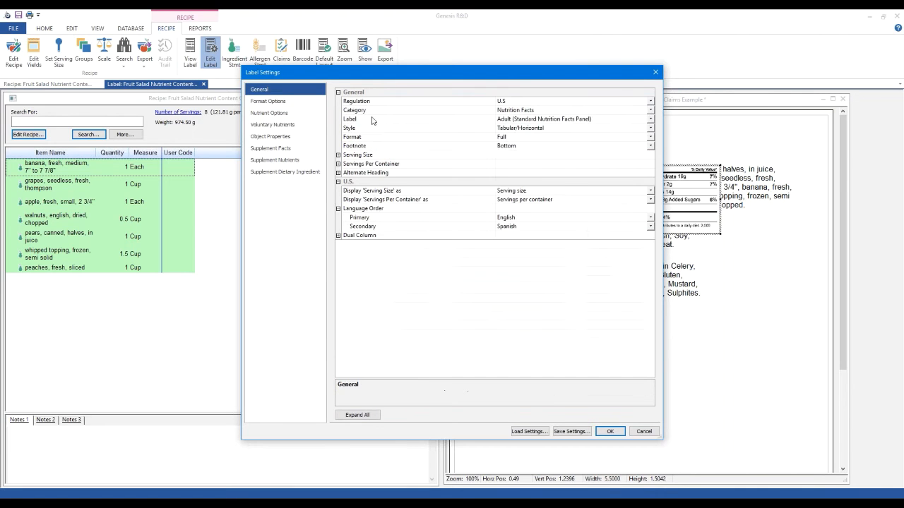
click(518, 129)
click(513, 137)
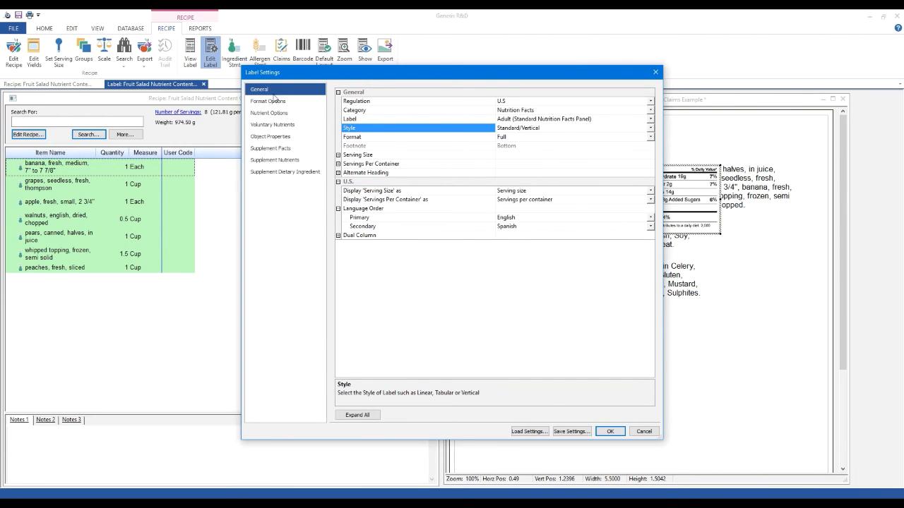
click(269, 101)
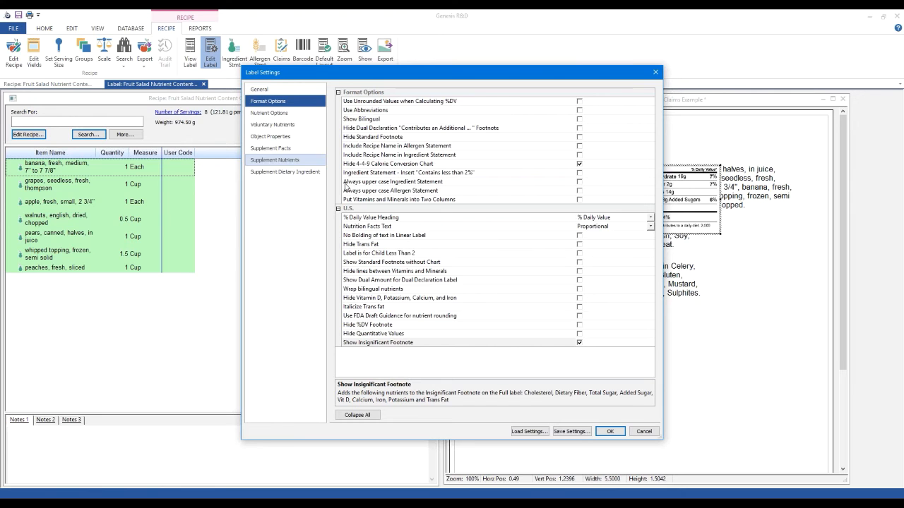
click(610, 432)
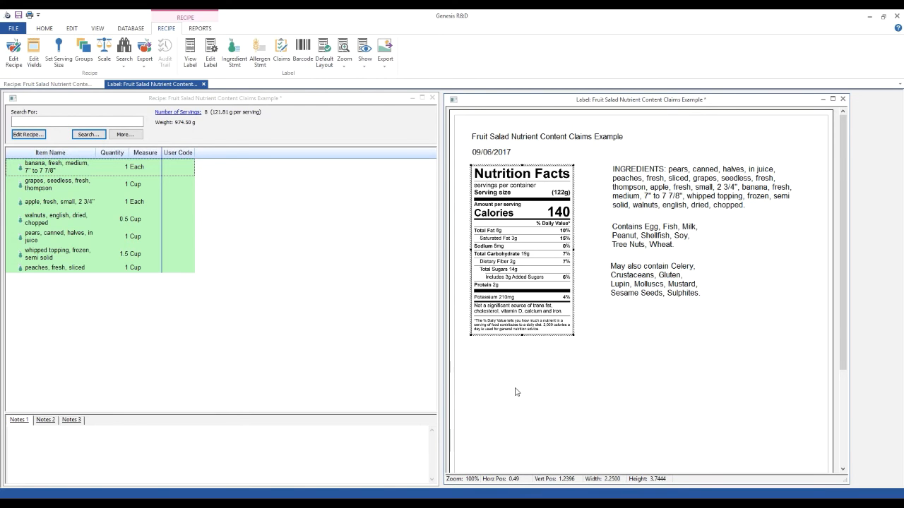
Set Vitamin D - mcg to show on the label even when insignificant, and apply the nutrient options.
click(211, 53)
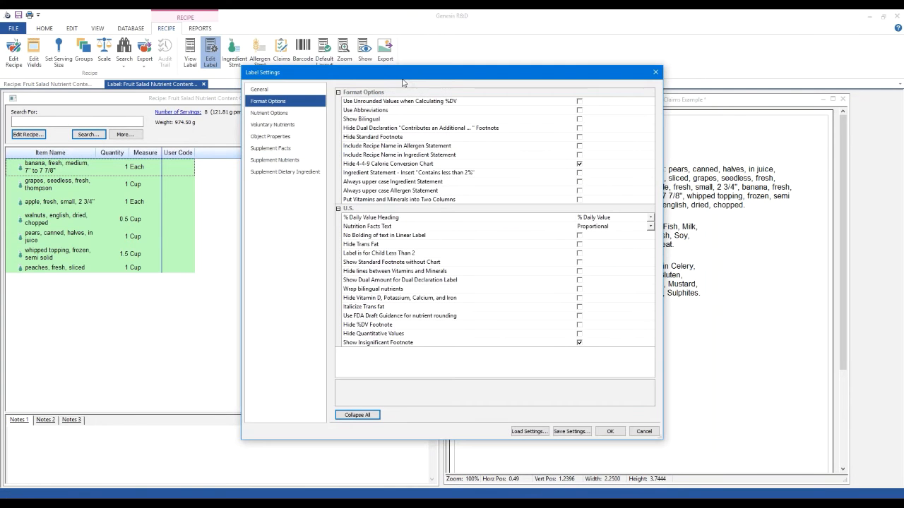
drag(410, 87, 196, 67)
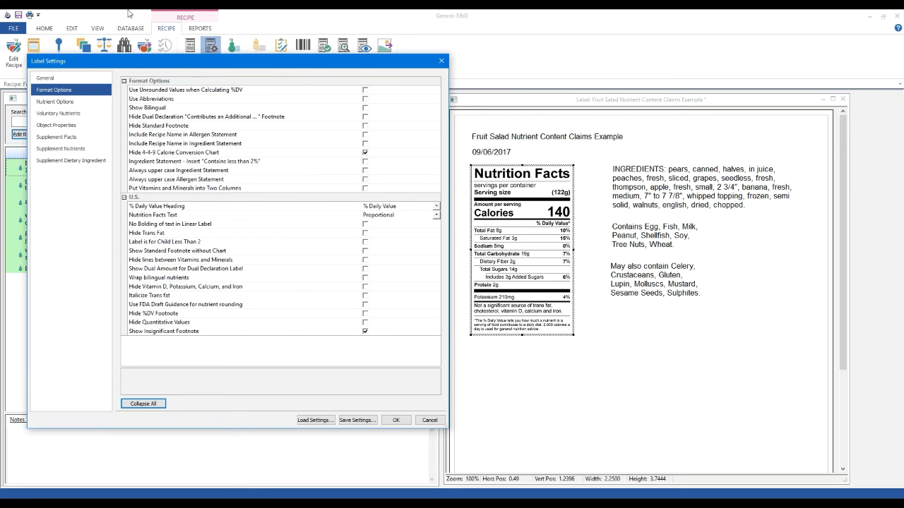
click(69, 103)
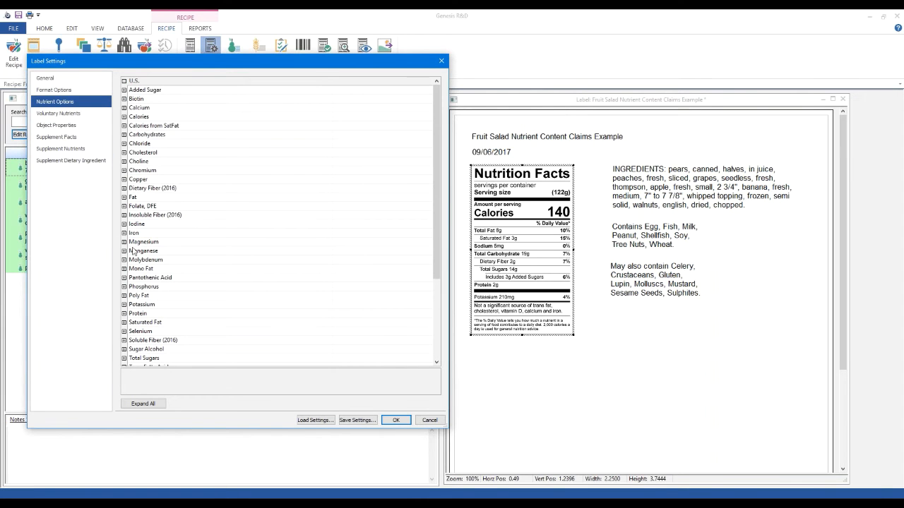
scroll(182, 283, down, 1)
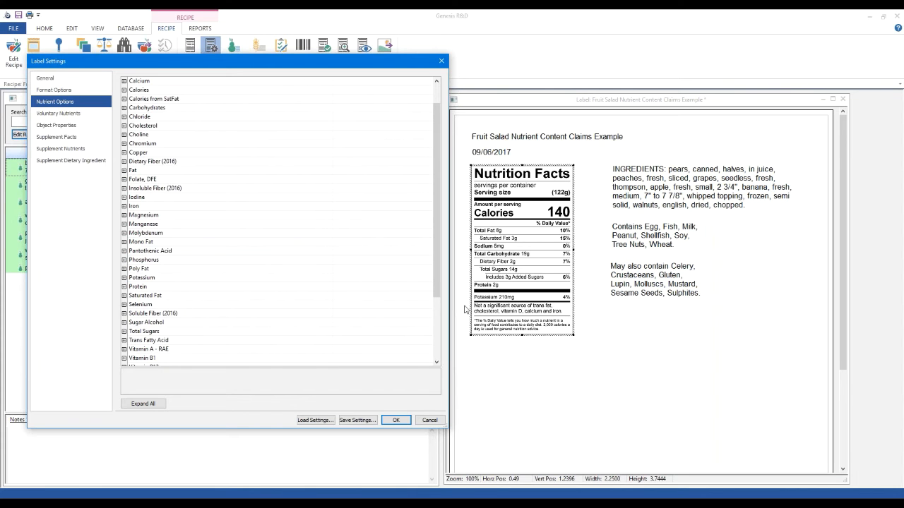
scroll(171, 254, down, 3)
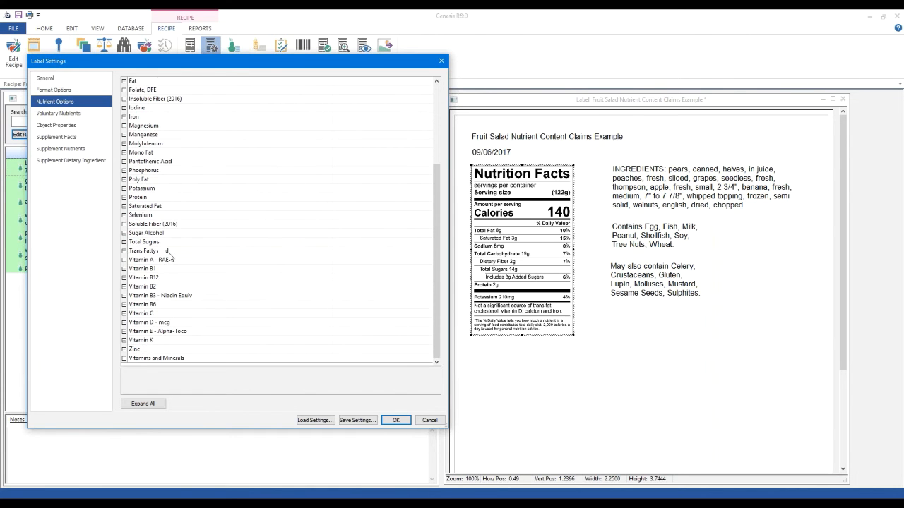
click(142, 322)
click(124, 323)
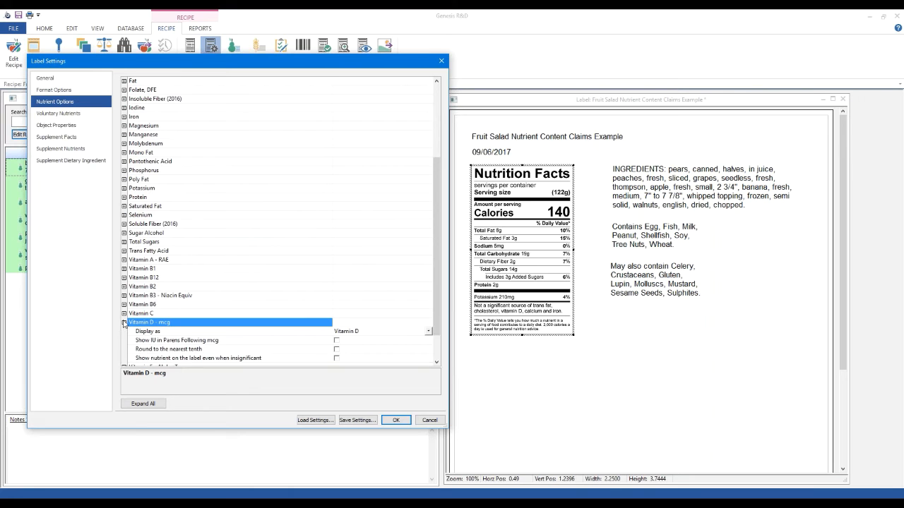
scroll(214, 259, down, 2)
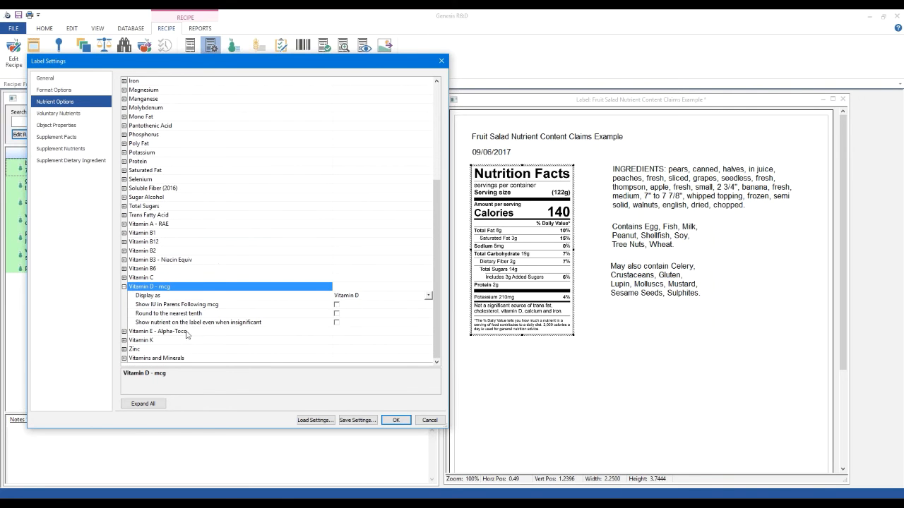
click(198, 323)
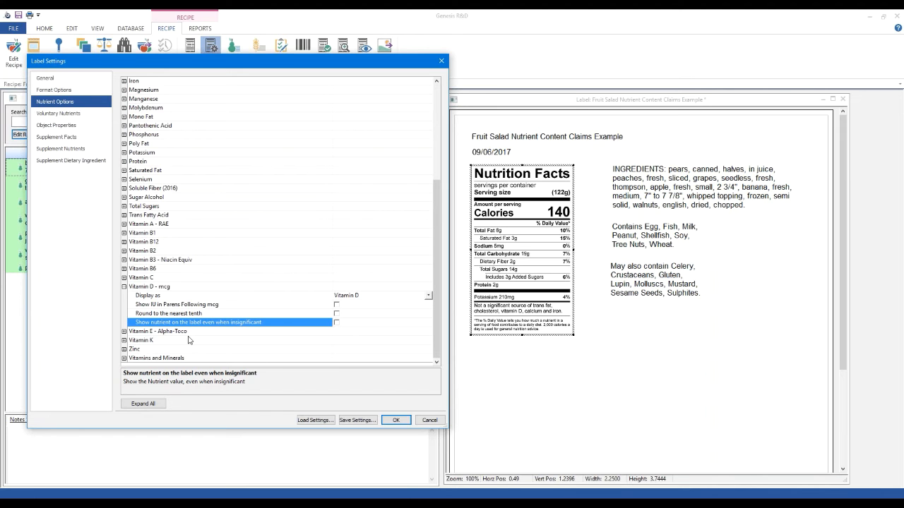
click(336, 323)
click(395, 420)
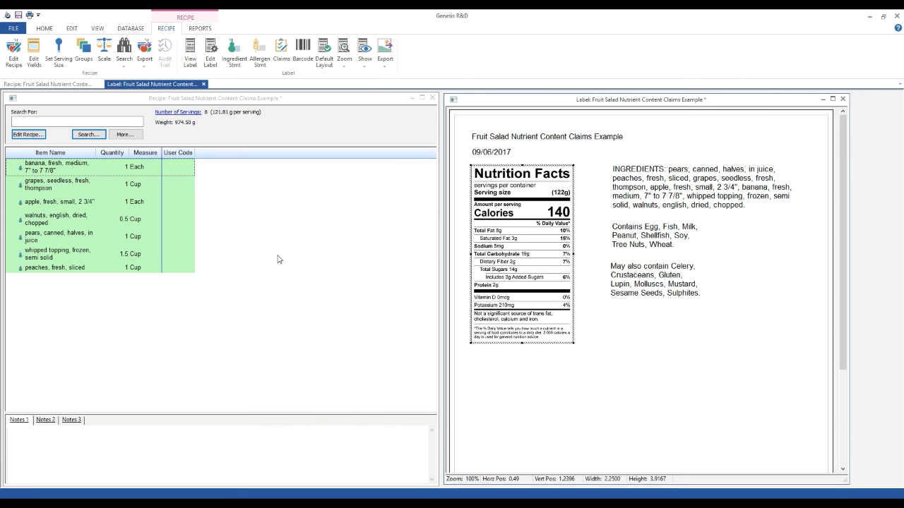
Reopen the label settings and move the dialog clear of the Nutrition Facts panel.
click(210, 54)
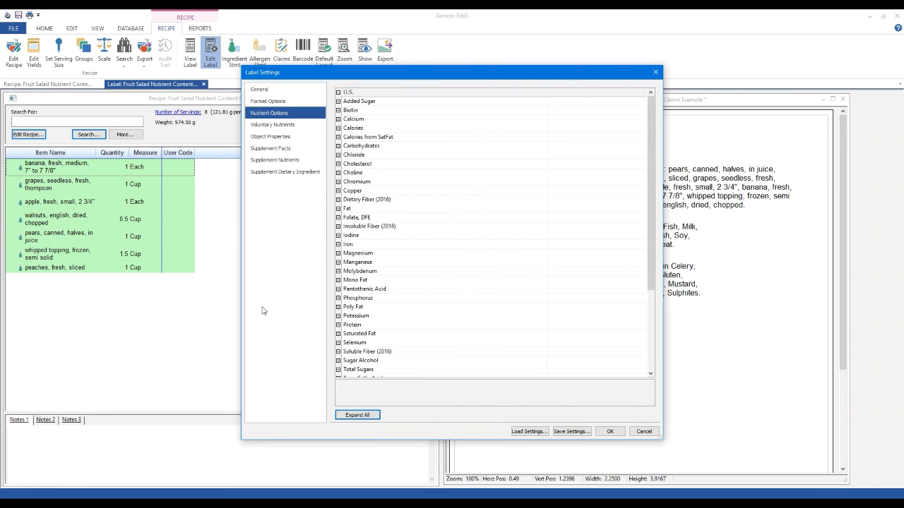
drag(434, 74, 217, 67)
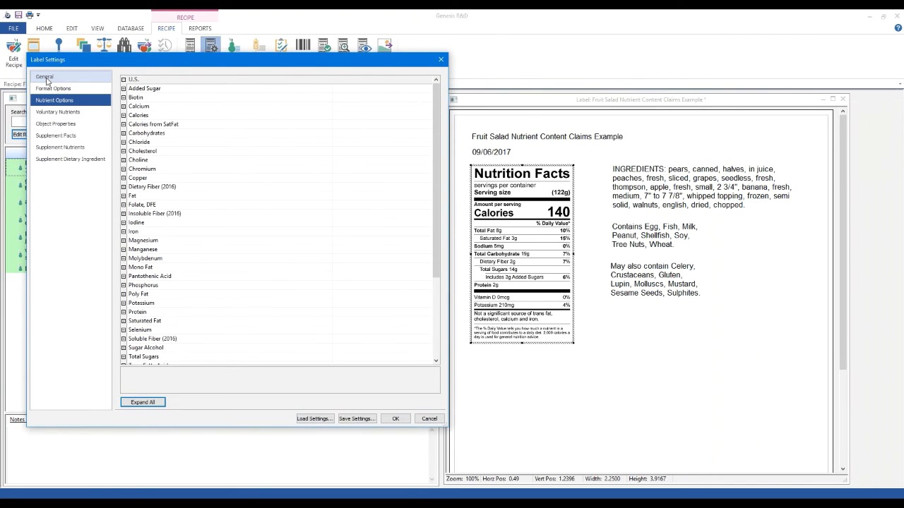
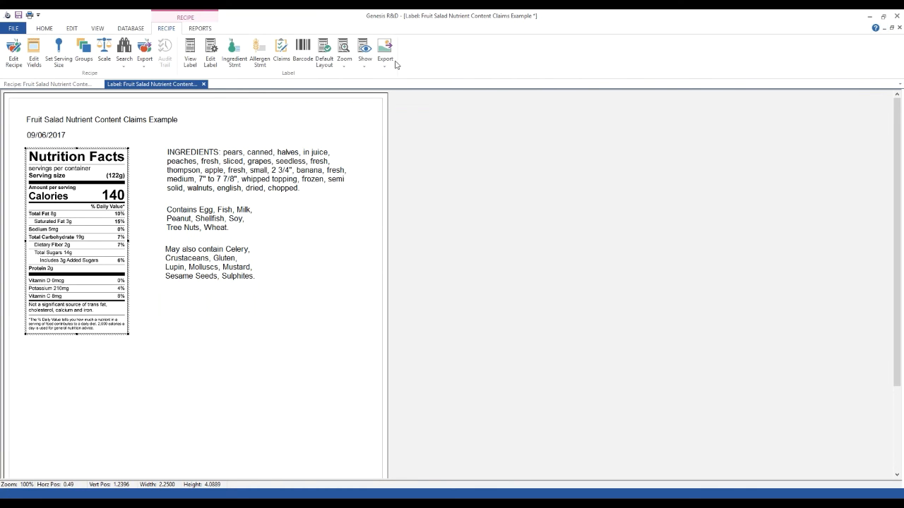
Close the fruit salad label and its recipe, saving the changes.
click(204, 84)
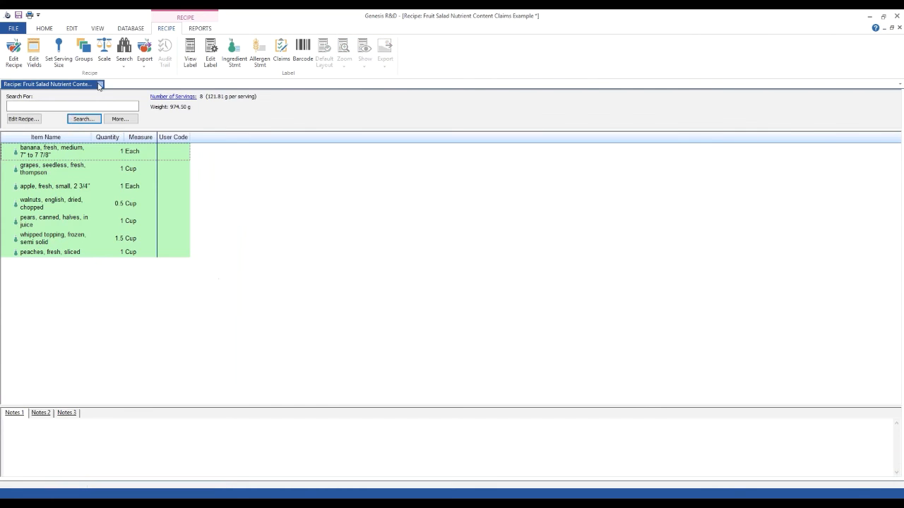
click(100, 84)
click(486, 279)
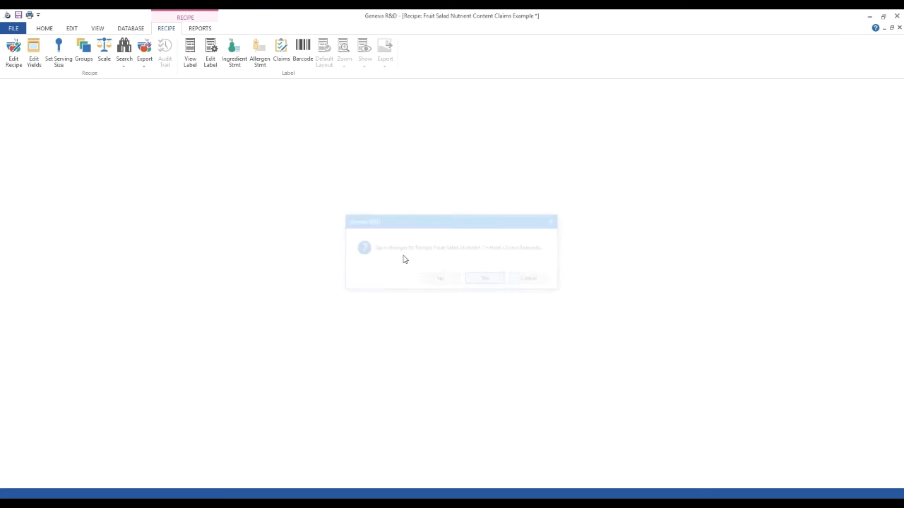
Open DataLink and look through the items to review, including Oil Juniper Berries N.F. and Raisin 70 Brix.
click(104, 28)
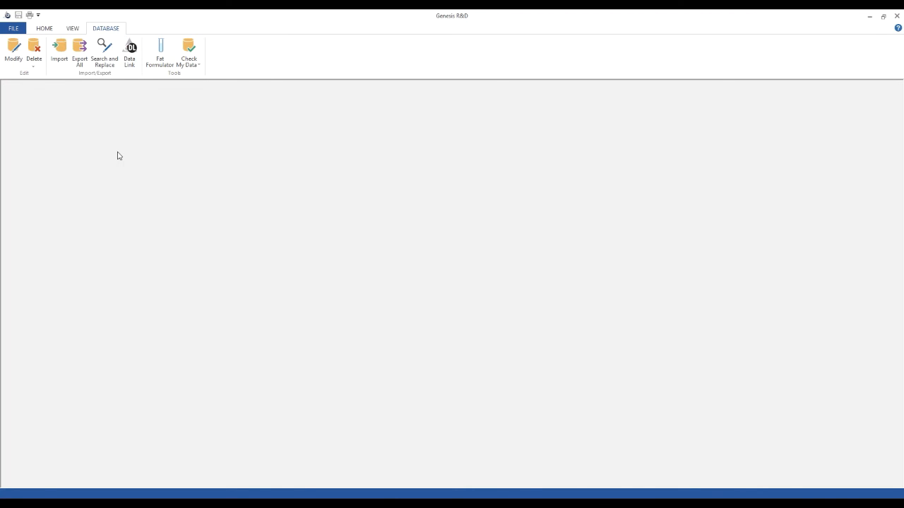
click(129, 51)
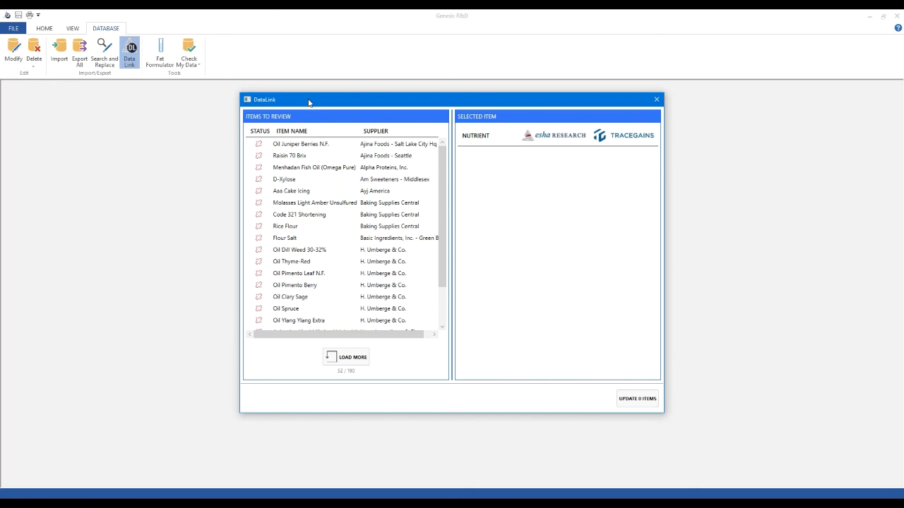
click(289, 145)
click(297, 157)
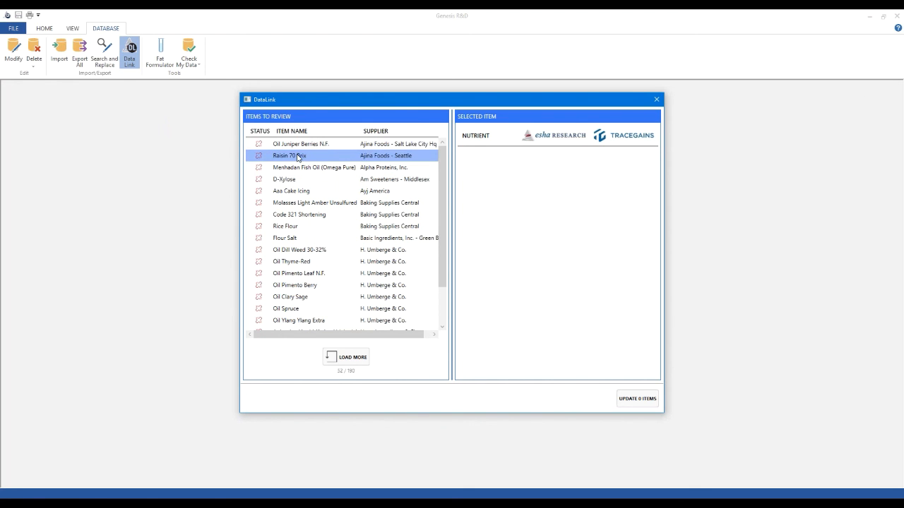
click(264, 144)
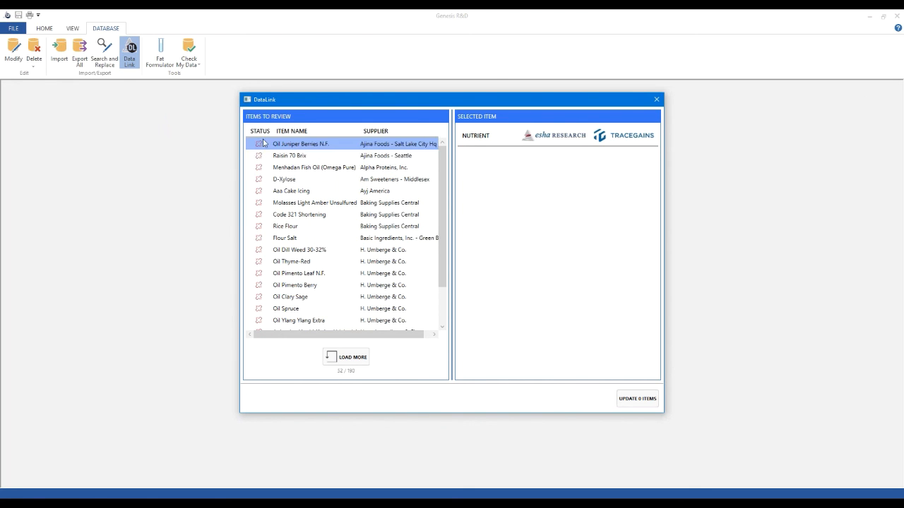
scroll(285, 241, down, 2)
scroll(286, 241, up, 2)
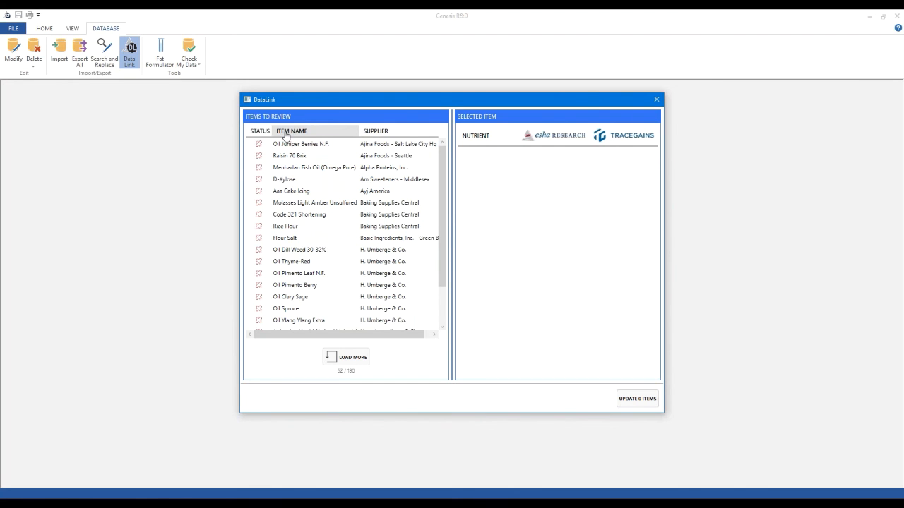
Search for a Genesis R&D match for Oil Juniper Berries N.F., create a new item for it, and view its nutrient values.
click(258, 192)
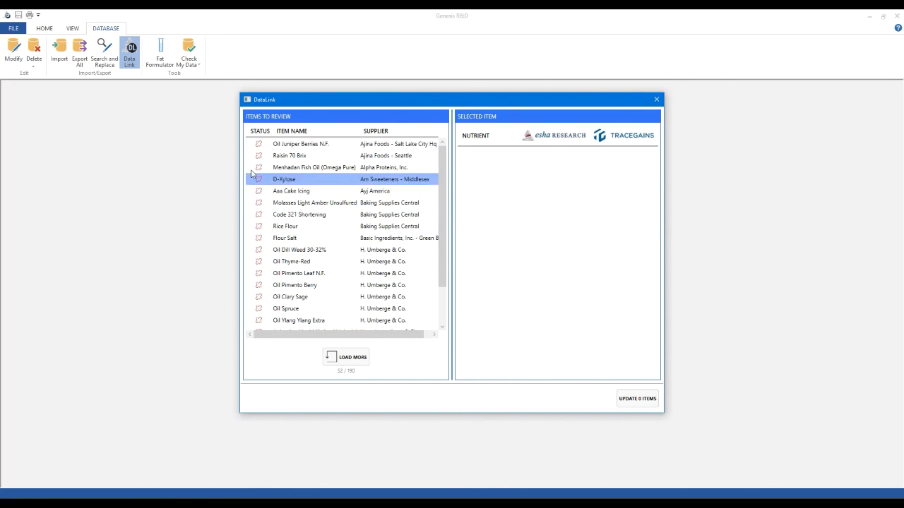
click(298, 145)
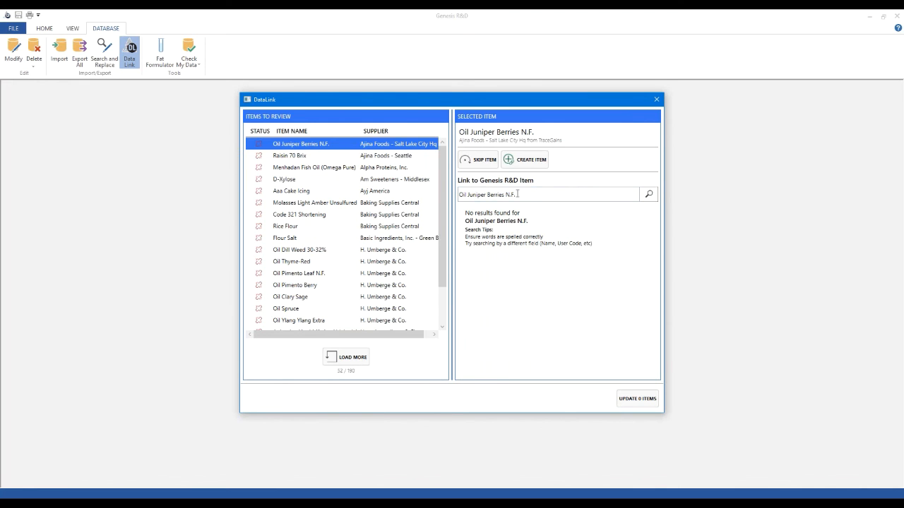
click(476, 195)
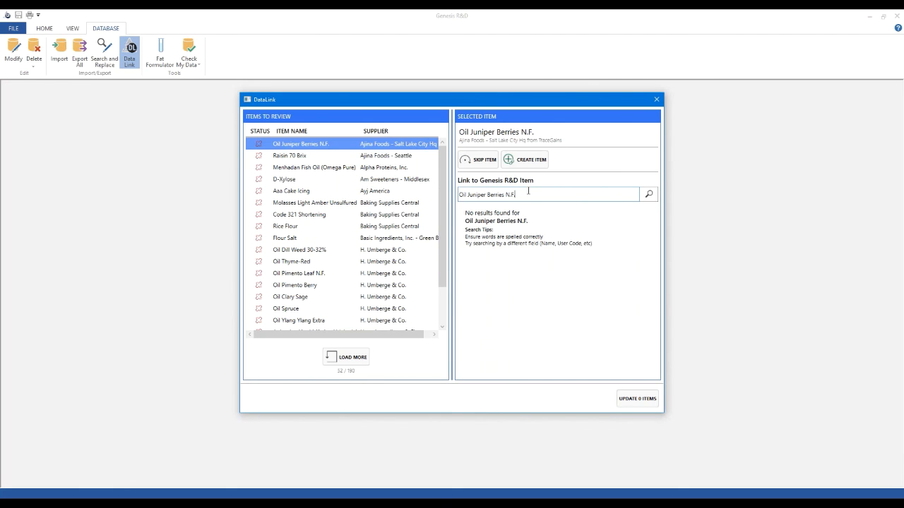
drag(515, 195, 556, 195)
click(648, 194)
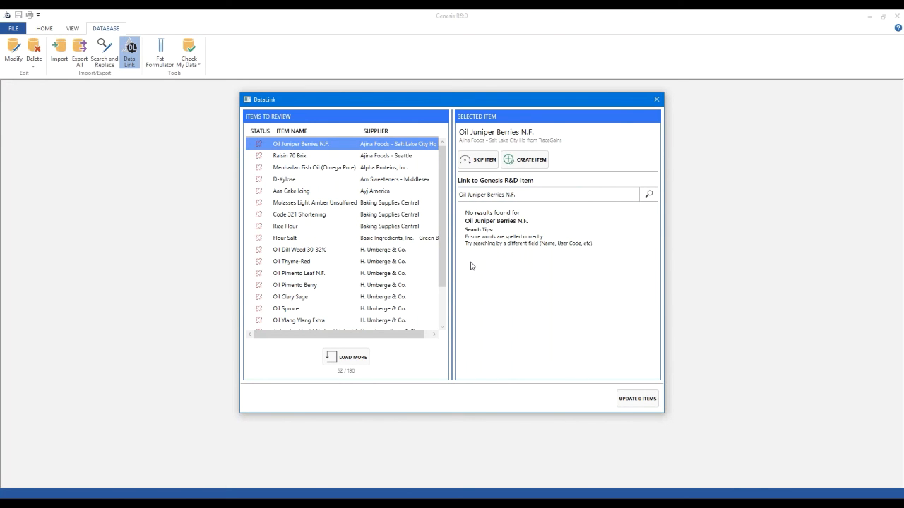
click(531, 160)
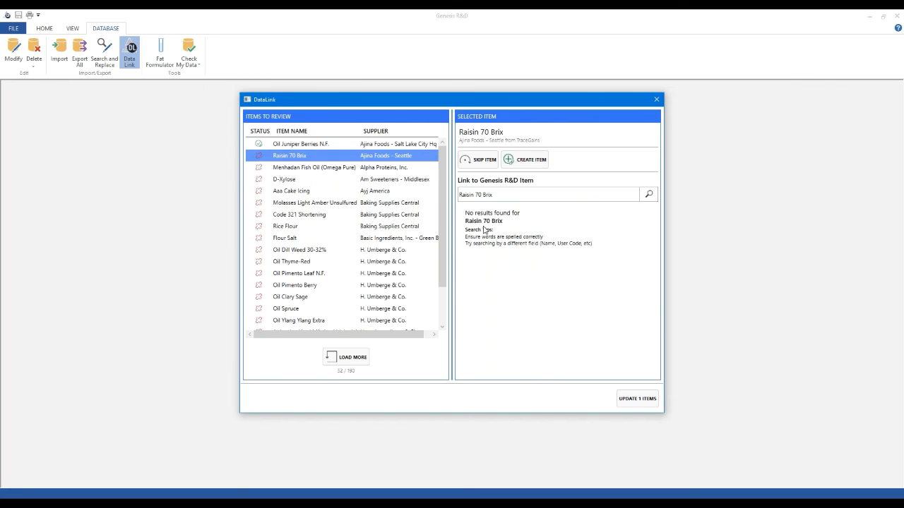
click(263, 146)
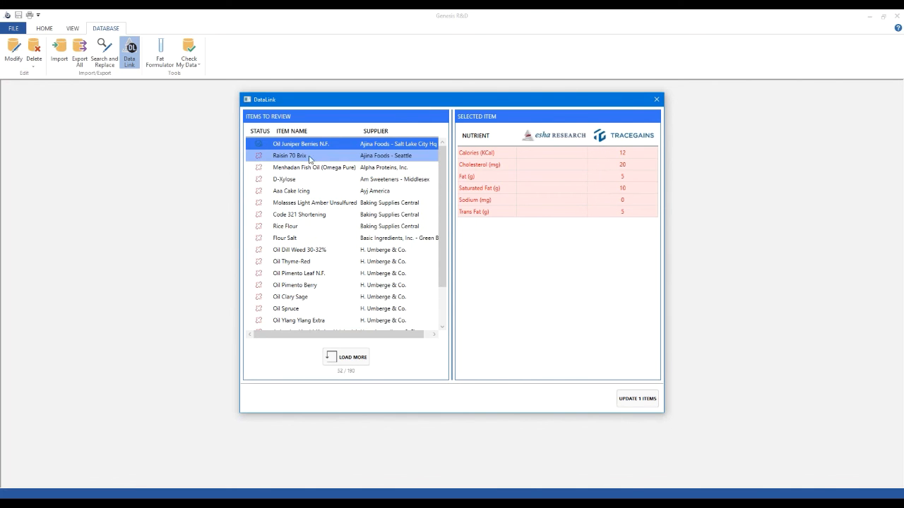
Select Oil Spruce, compare its supplier nutrients with the matching Genesis R&D item, and create a new item for it.
click(291, 239)
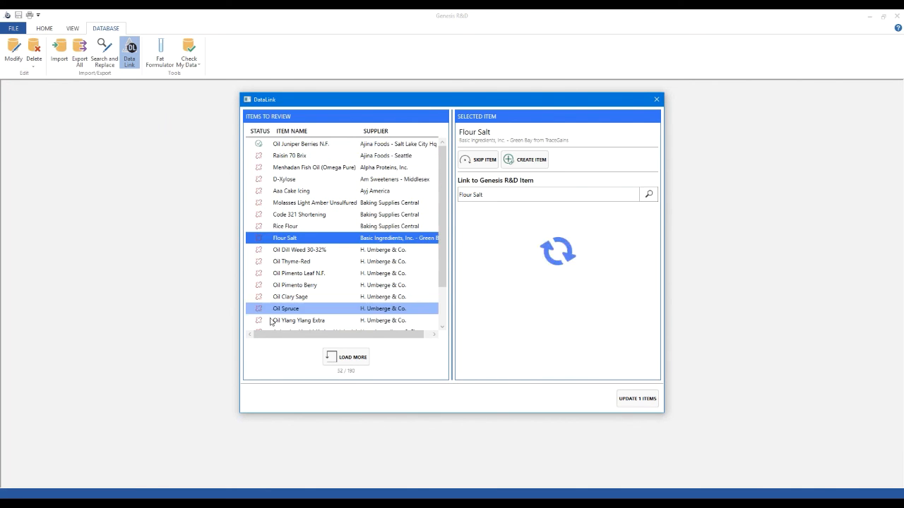
click(290, 310)
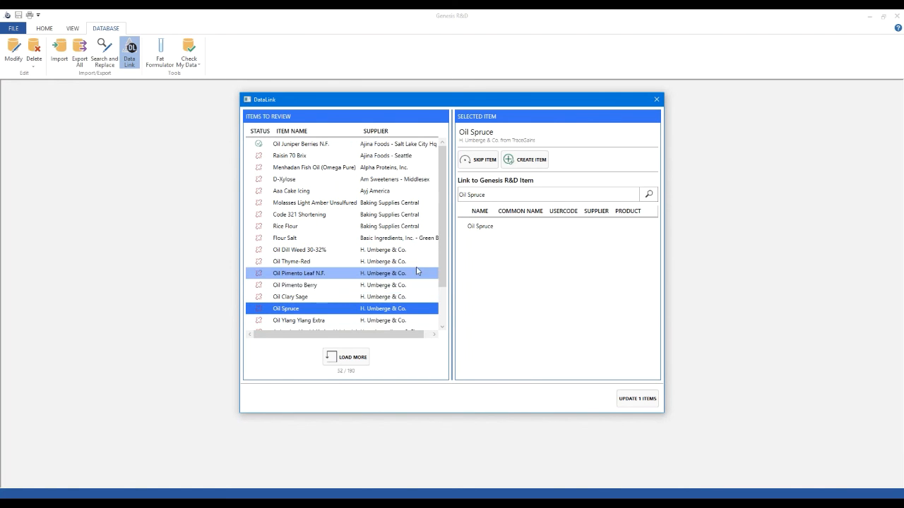
click(496, 195)
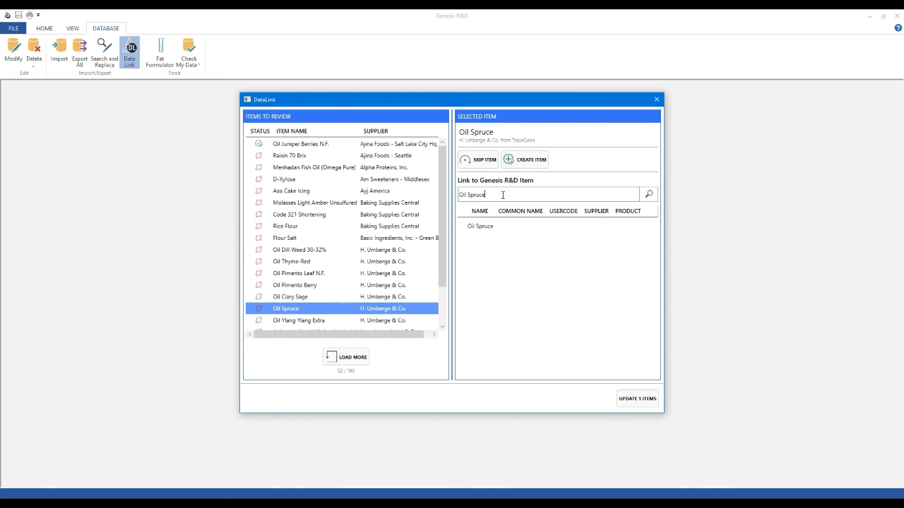
click(494, 228)
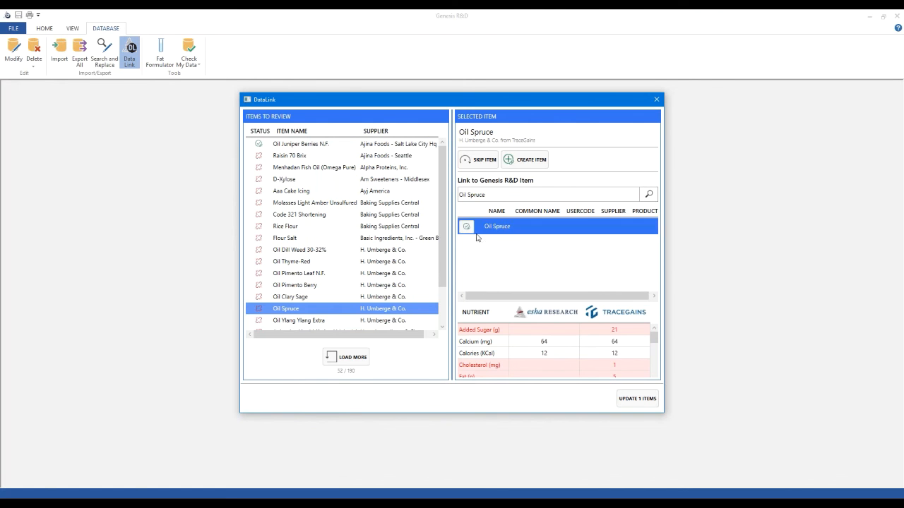
click(510, 160)
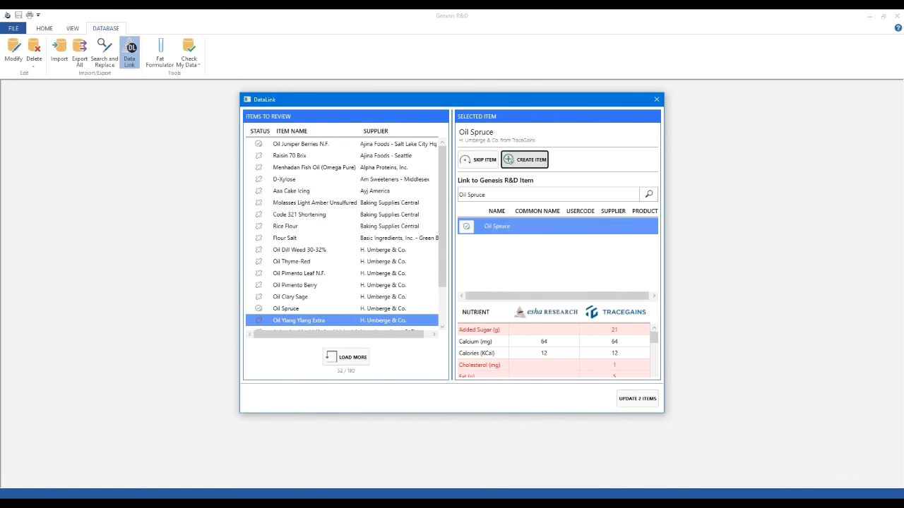
Select Aaa Cake Icing from Ayj America among the items to review.
click(281, 191)
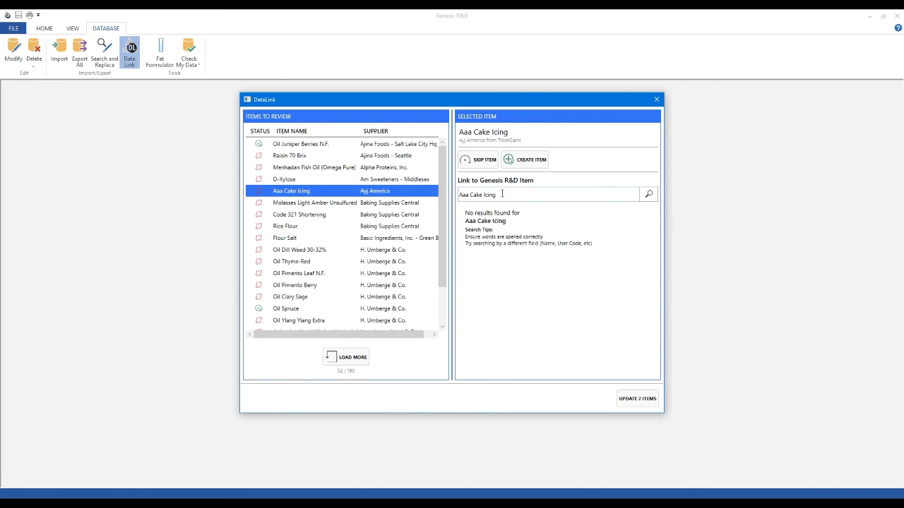